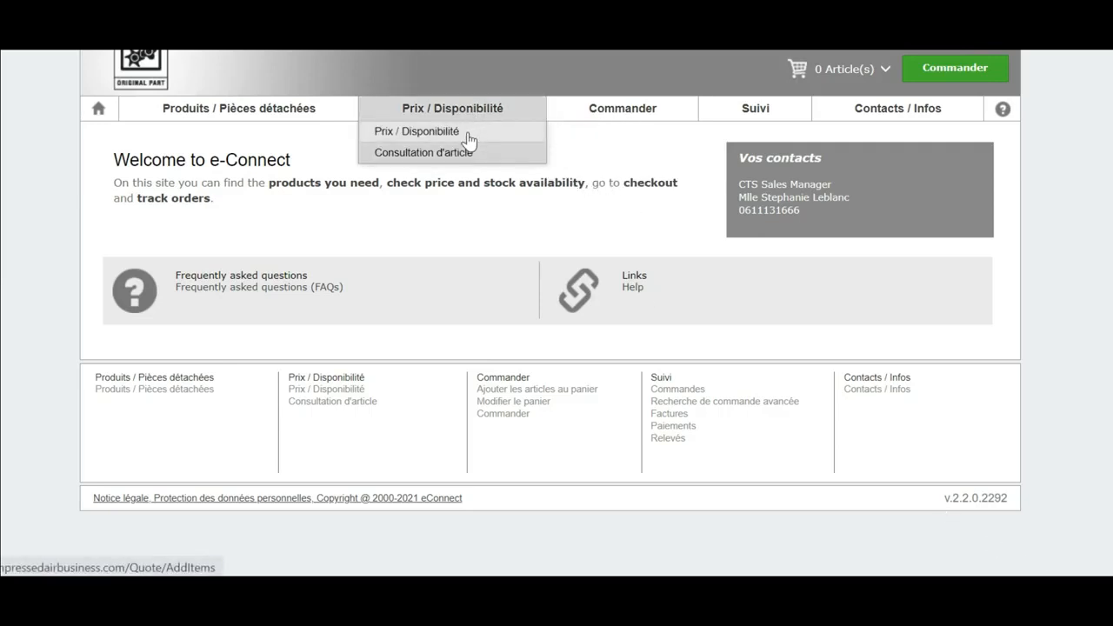
pyautogui.click(469, 132)
pyautogui.click(232, 322)
pyautogui.hotkey('ctrl', 'v')
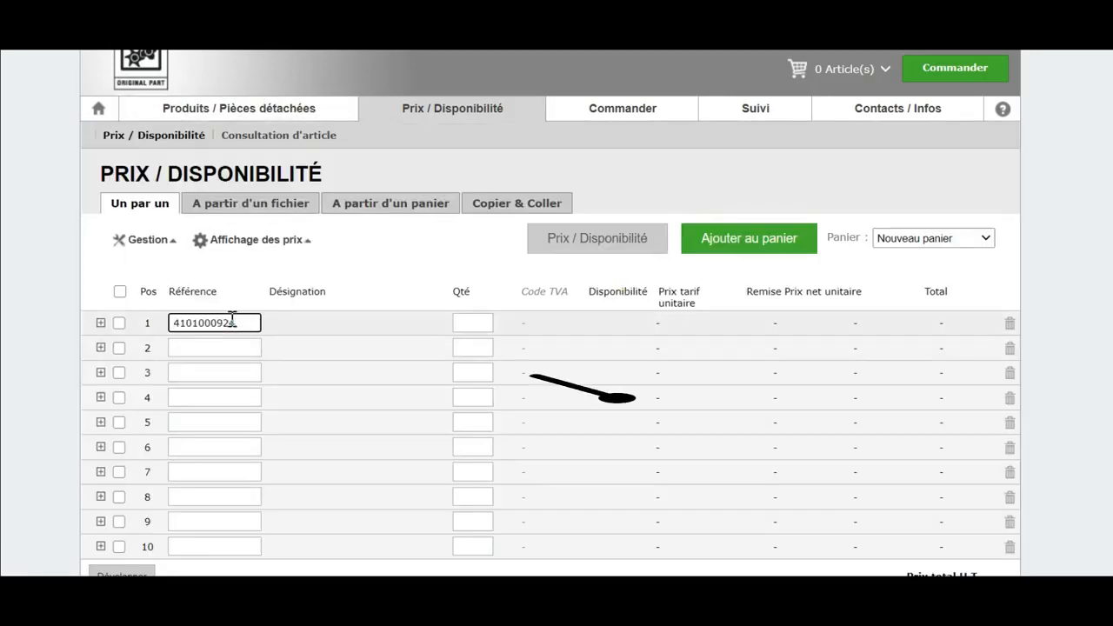
pyautogui.press('Tab')
pyautogui.press('Return')
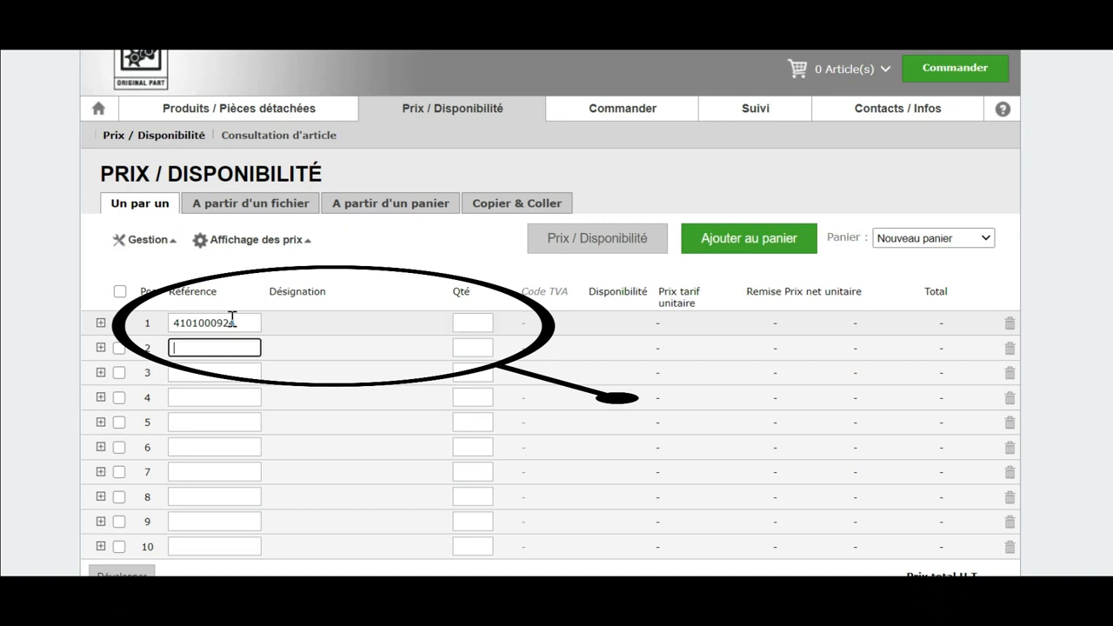
pyautogui.click(457, 323)
pyautogui.write('1')
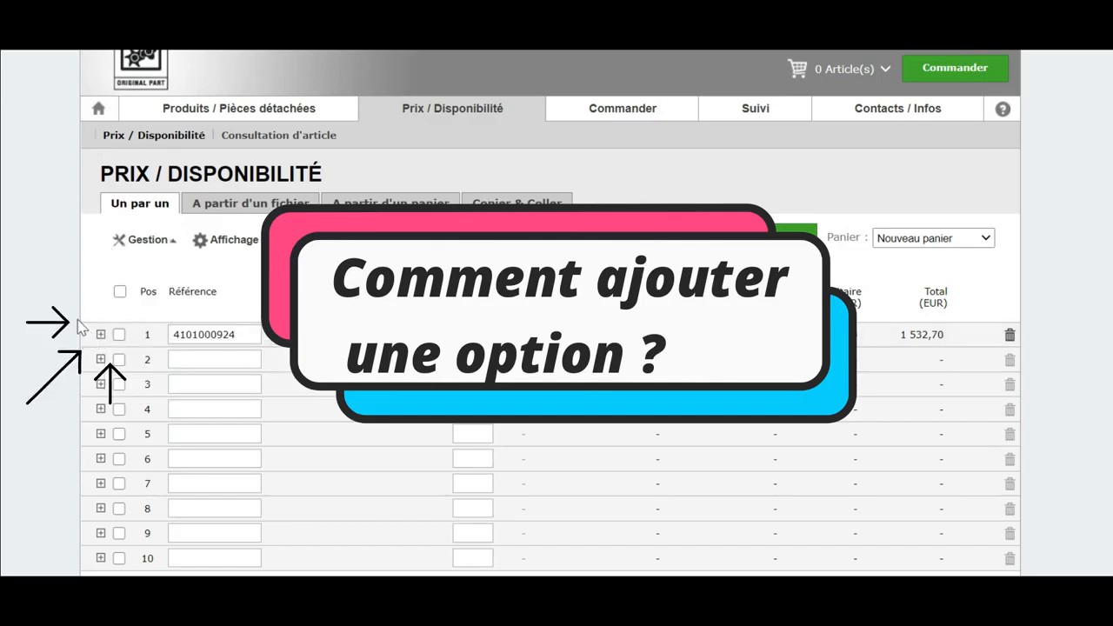
# Expand the first item's details and view its add-options form, closing it without entering any option reference
pyautogui.click(100, 334)
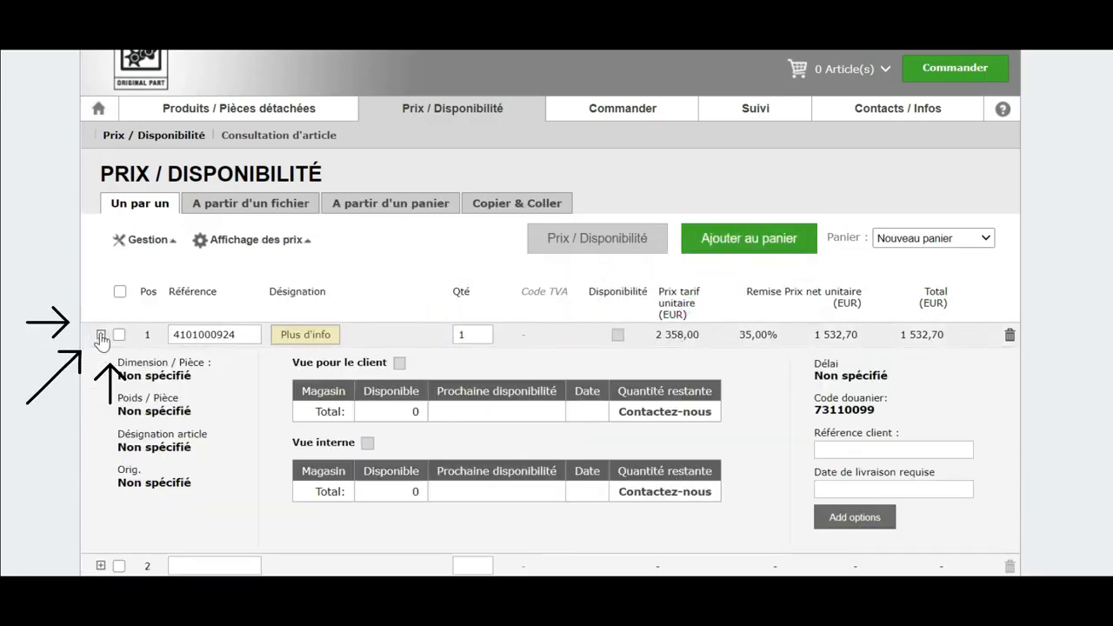
pyautogui.click(856, 519)
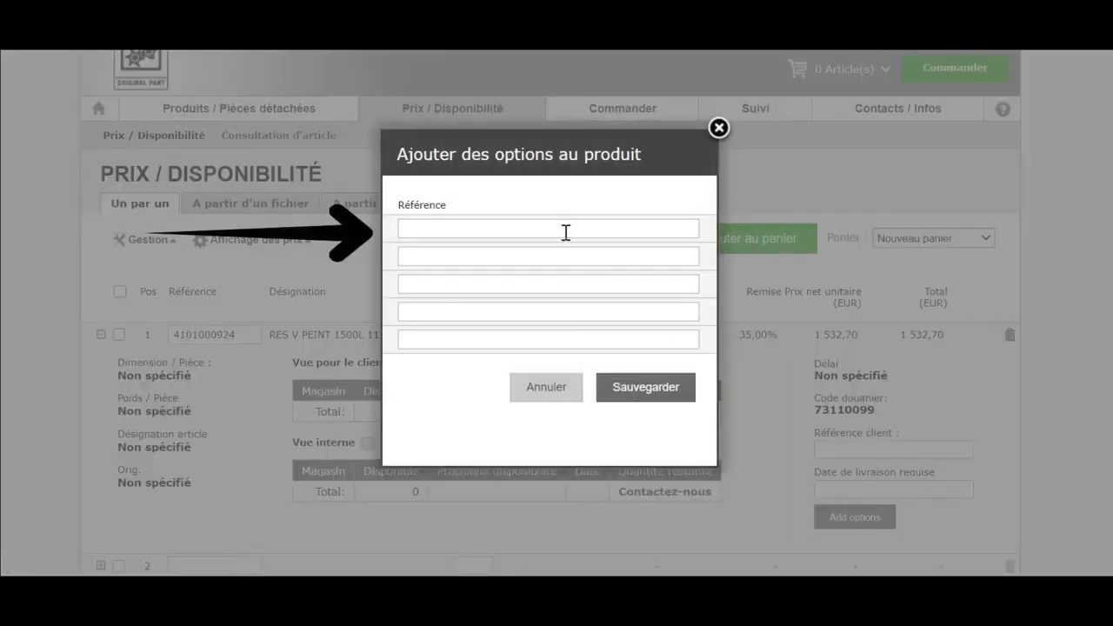
pyautogui.click(719, 128)
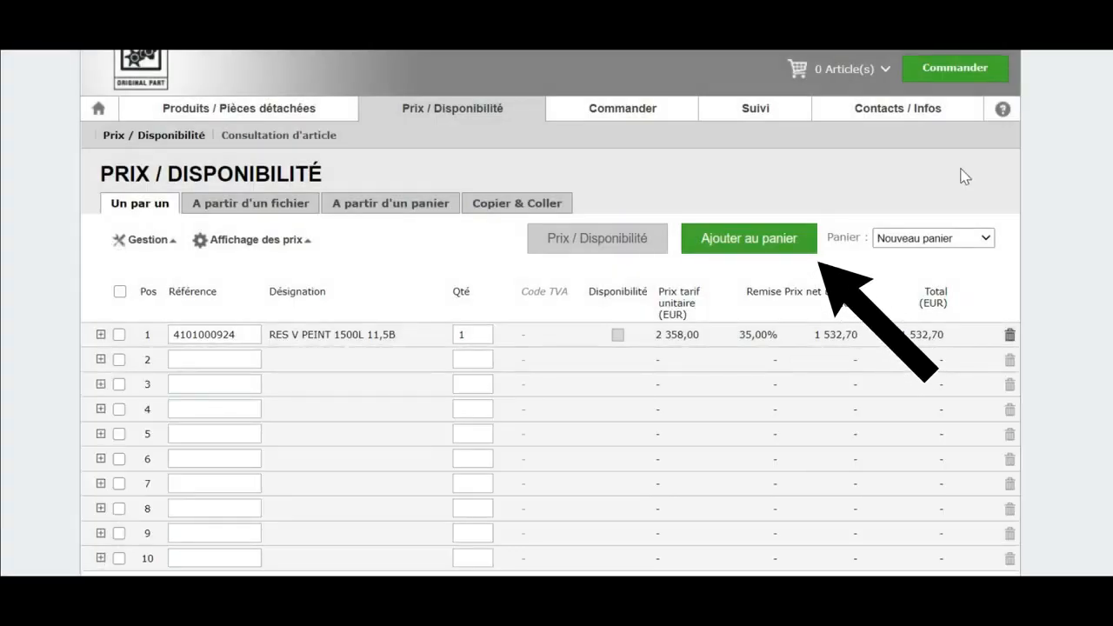
# Add the item to the cart "Nouveau panier" and proceed to the order page
pyautogui.click(753, 243)
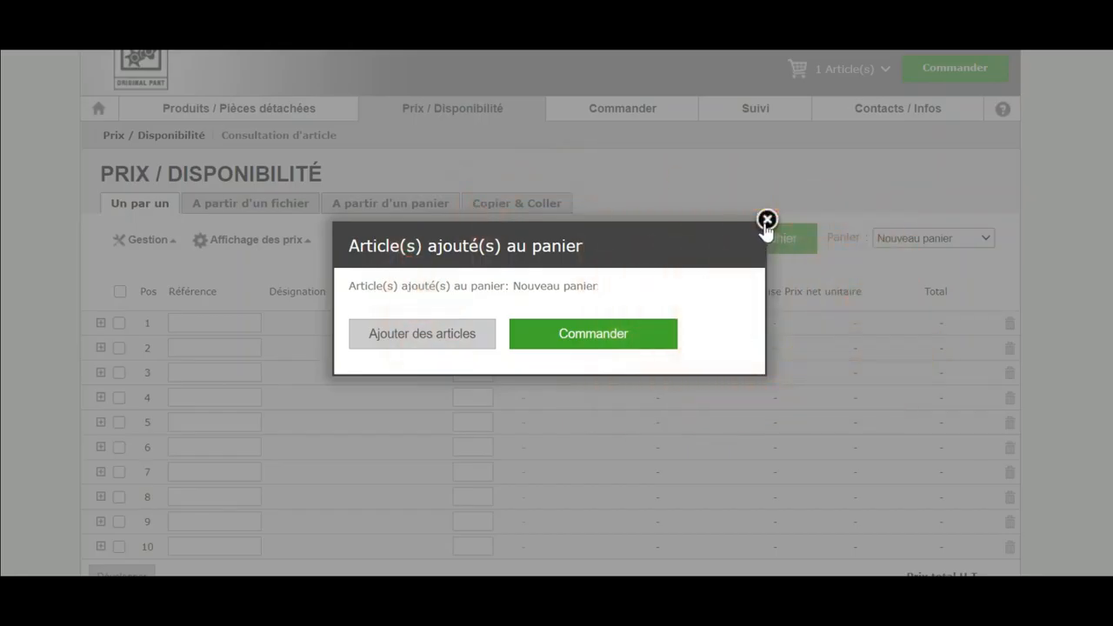
pyautogui.click(766, 220)
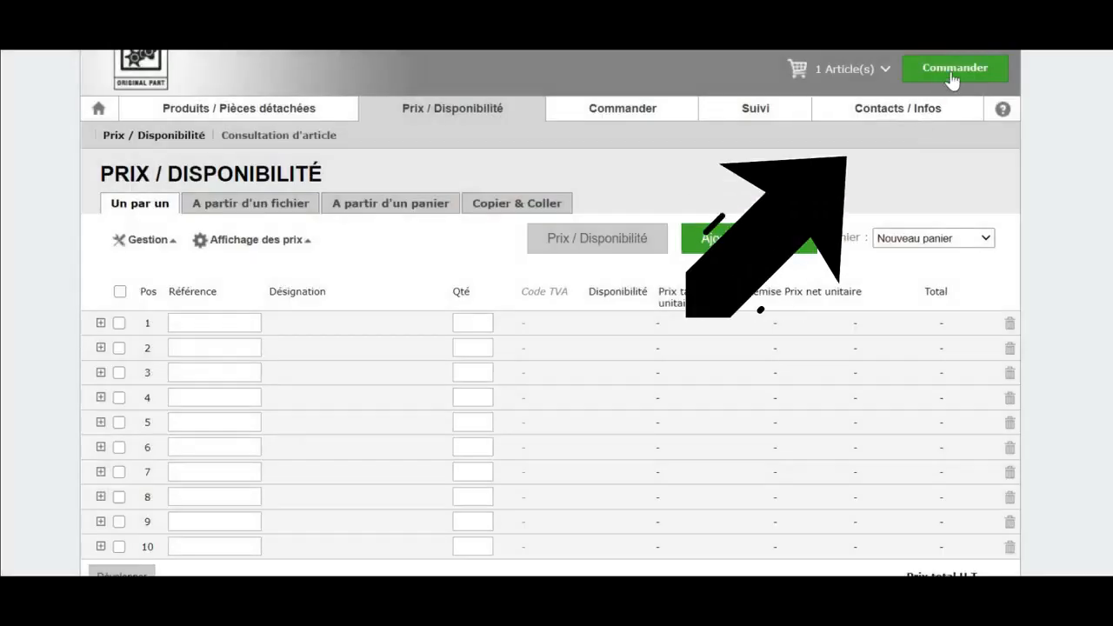
pyautogui.click(954, 70)
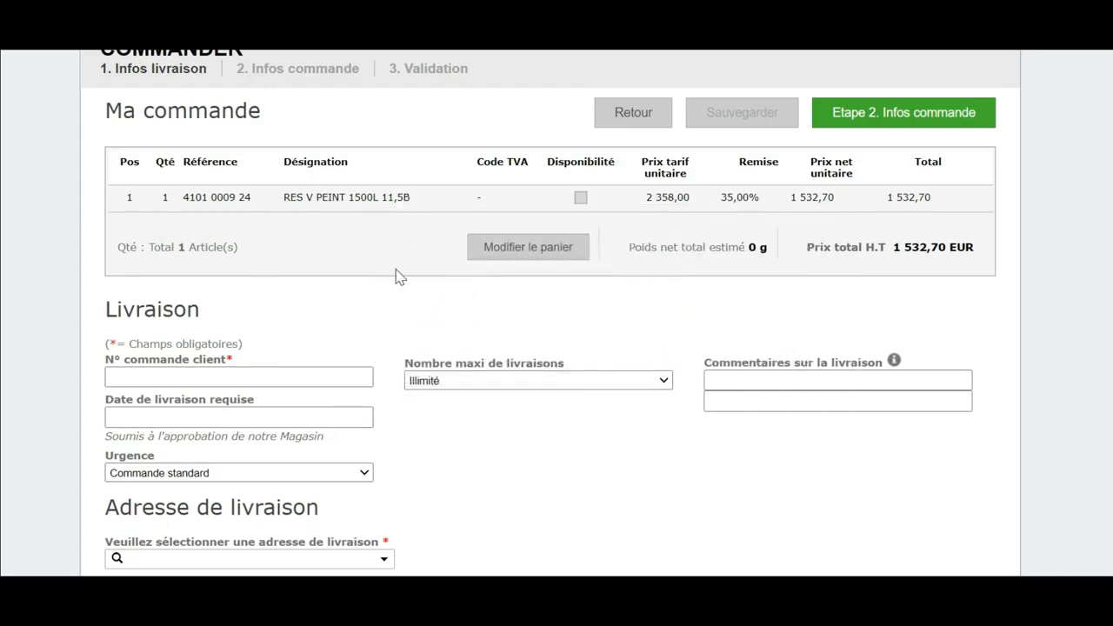
# Return to editing the cart and open a special price request (Demande de Prix Spécial) for it
pyautogui.click(534, 248)
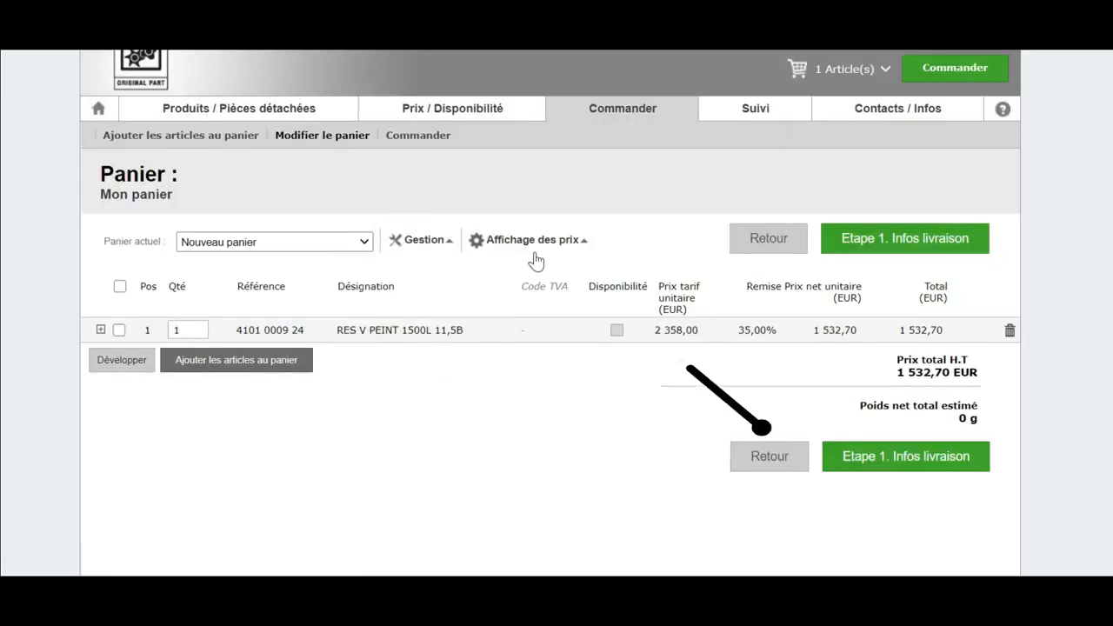
pyautogui.click(534, 241)
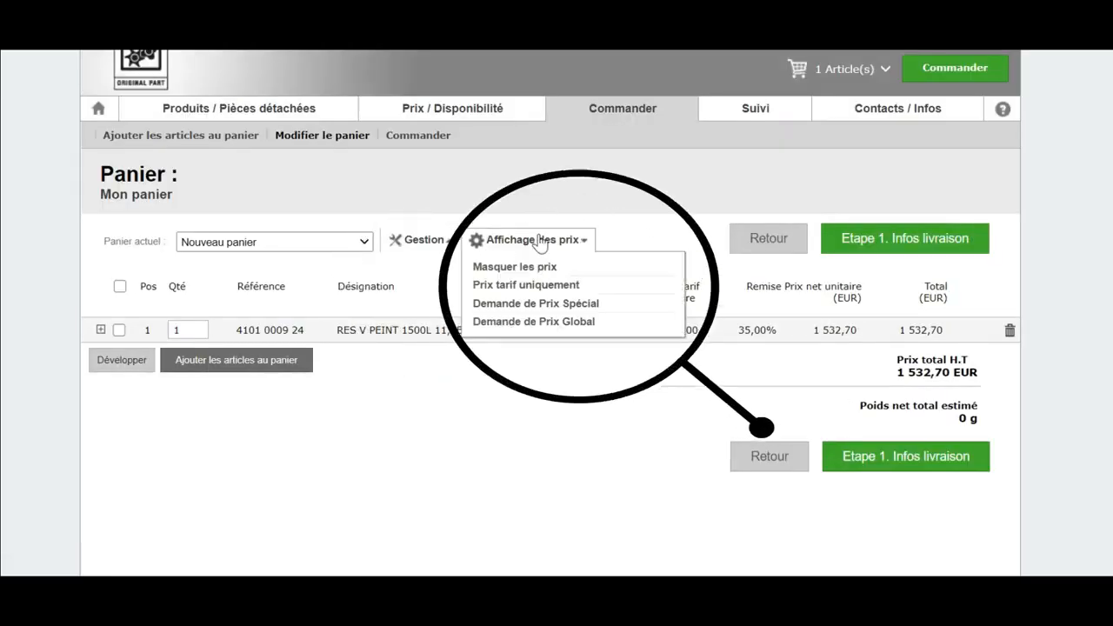
pyautogui.click(625, 306)
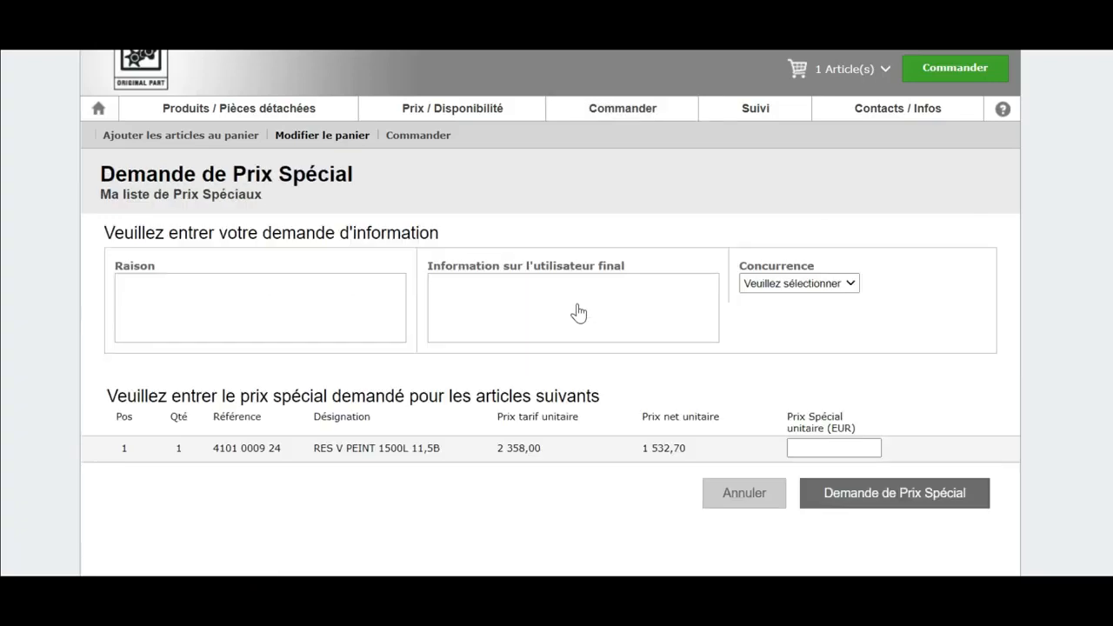
# Enter "." as reason and end-user information, choose a competitor, set the special unit price to 1500 EUR and submit the request
pyautogui.click(380, 299)
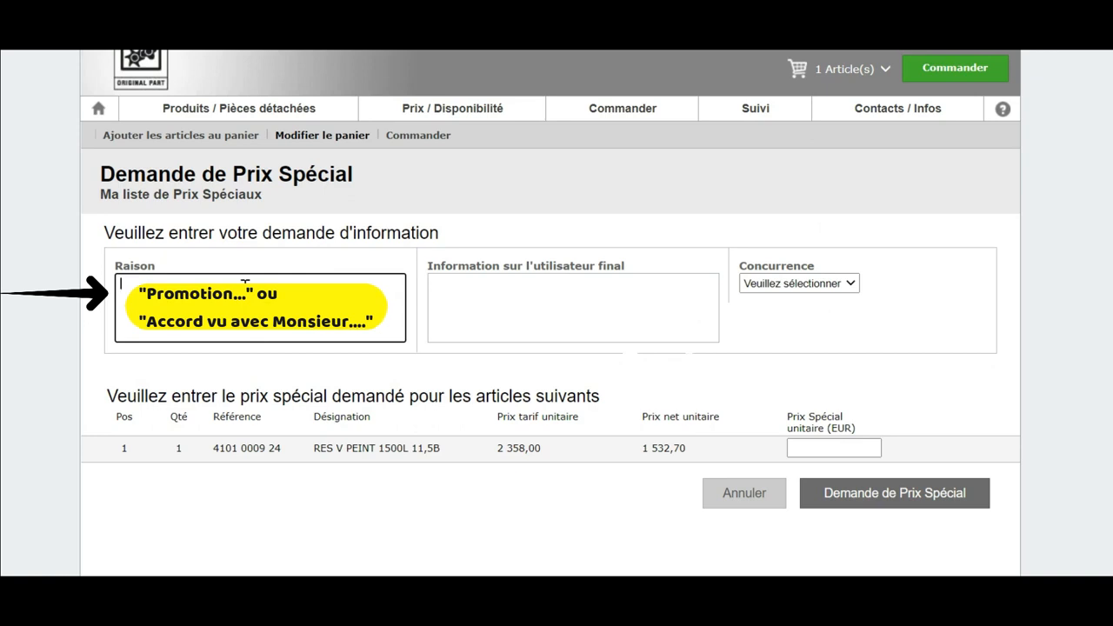
pyautogui.click(461, 290)
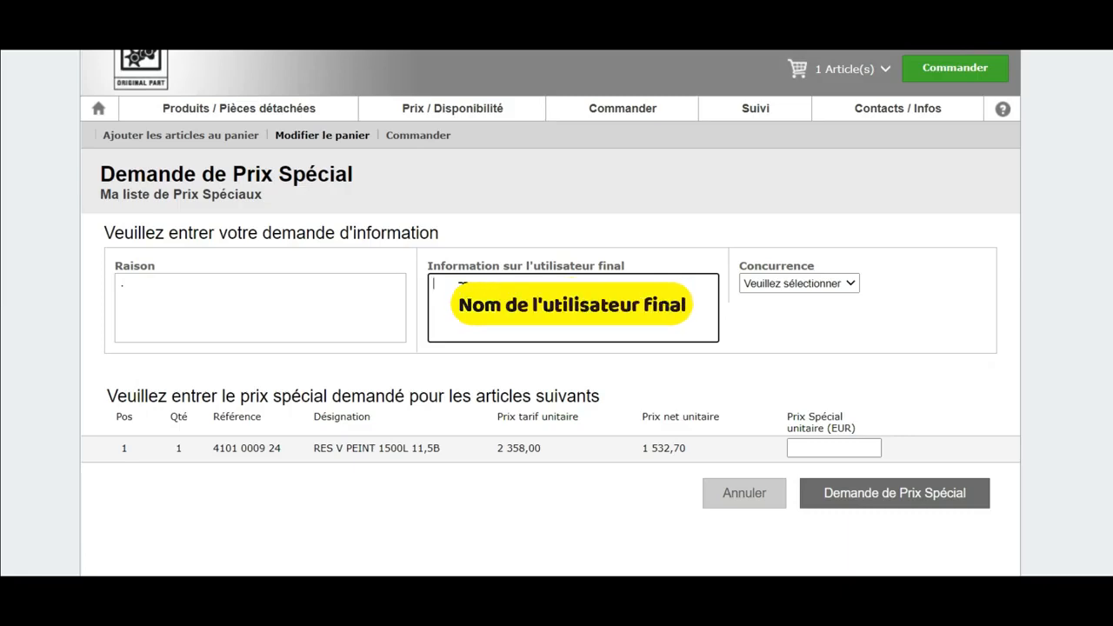
pyautogui.click(796, 283)
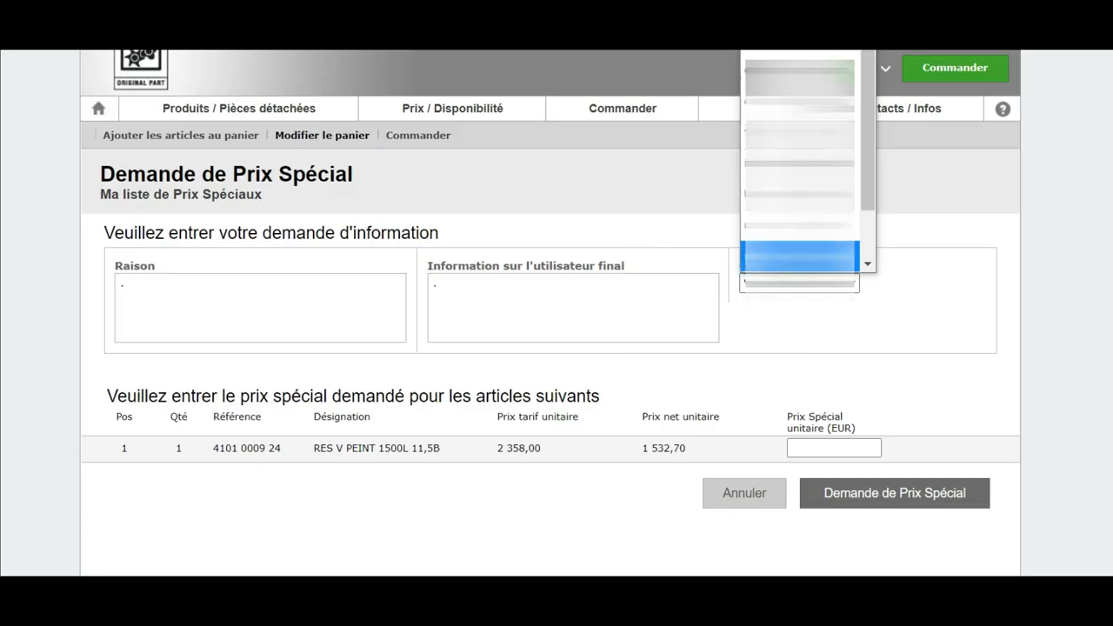
pyautogui.click(802, 256)
pyautogui.click(833, 448)
pyautogui.write('1500')
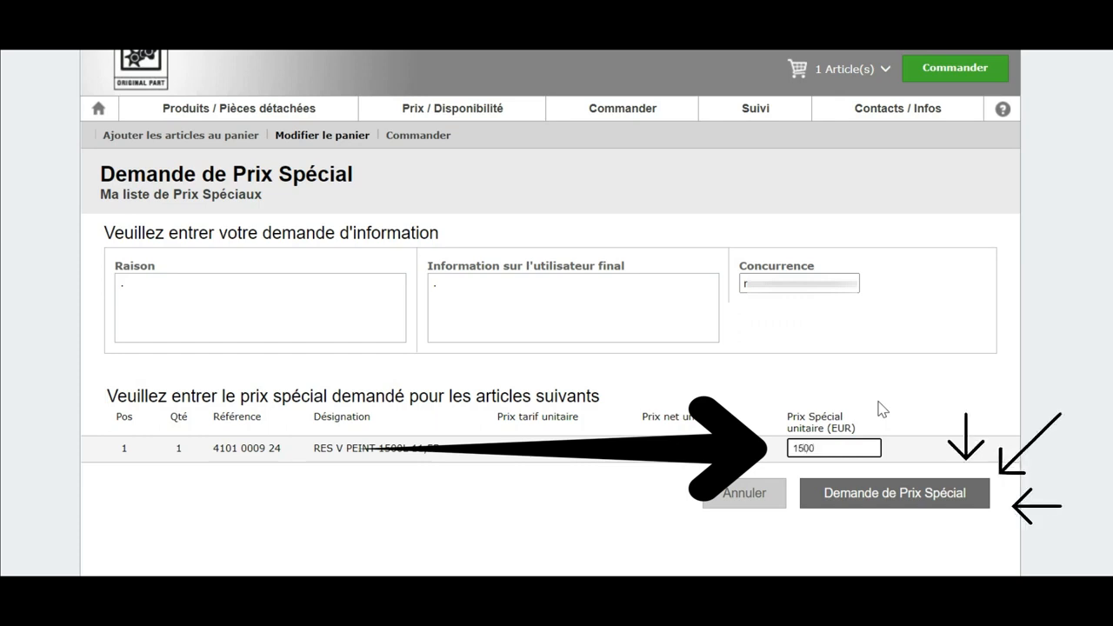
pyautogui.click(902, 511)
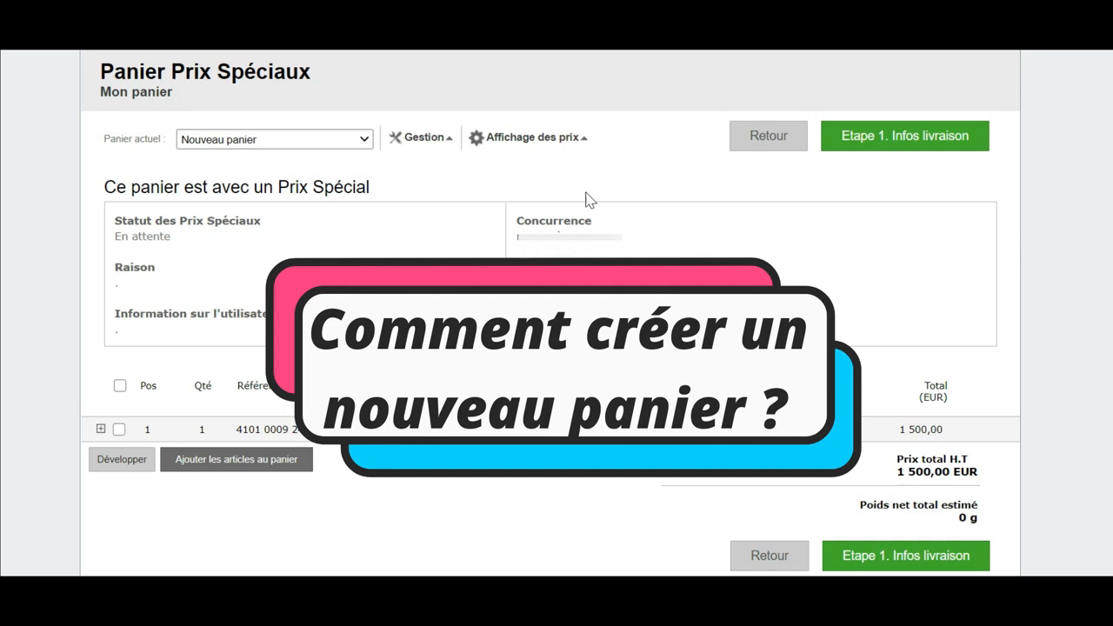
# Create an additional cart in the cart manager and save the cart list
pyautogui.click(560, 139)
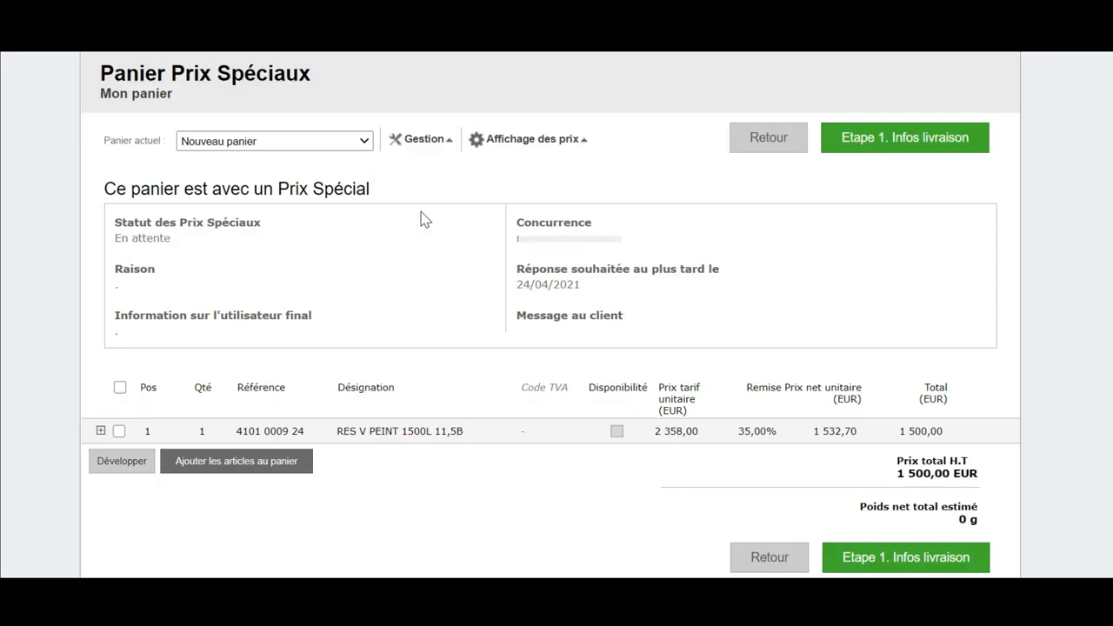
pyautogui.click(422, 144)
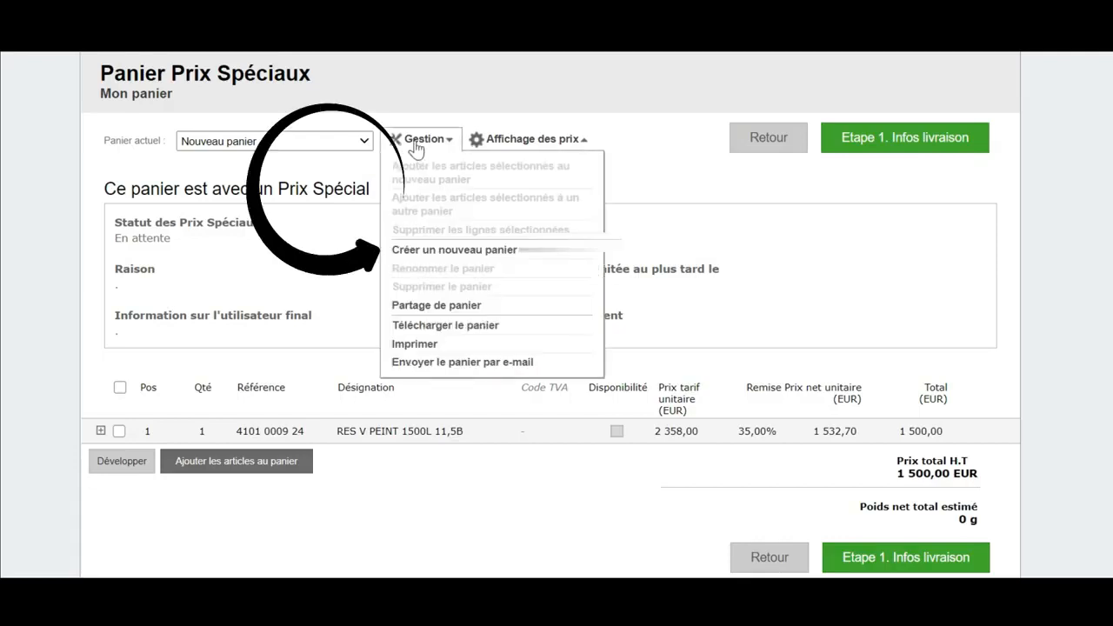
pyautogui.click(443, 254)
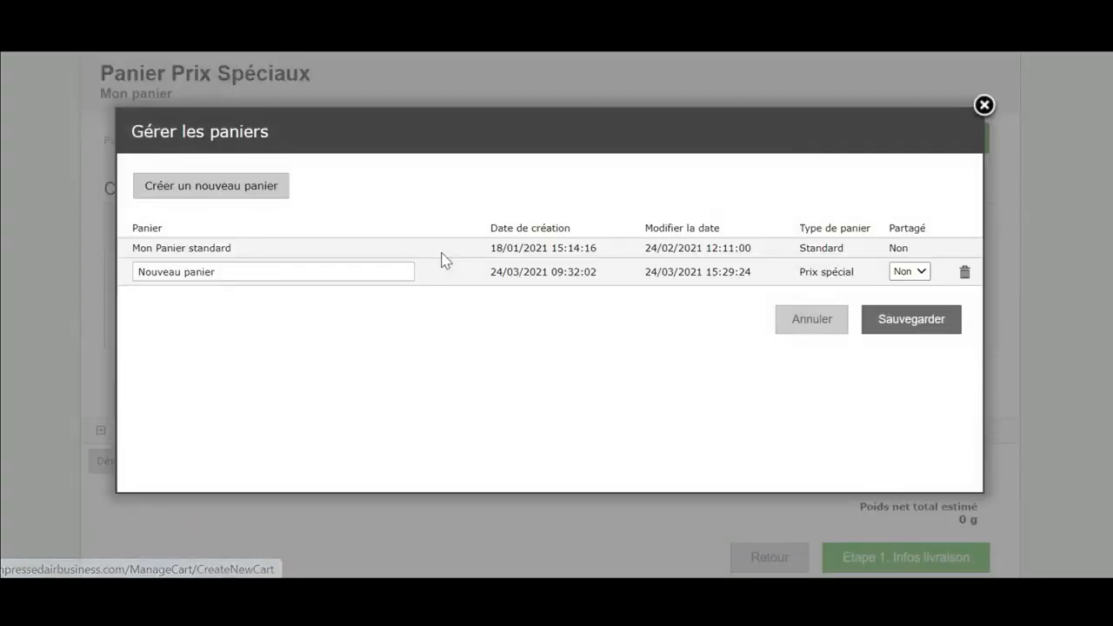
pyautogui.click(258, 193)
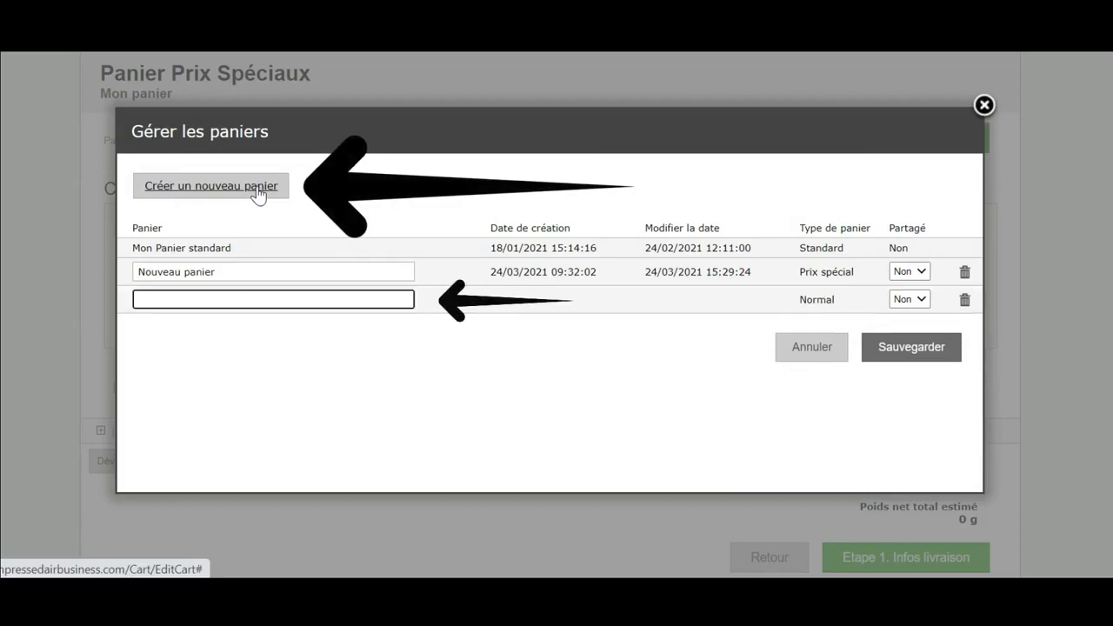
pyautogui.click(911, 347)
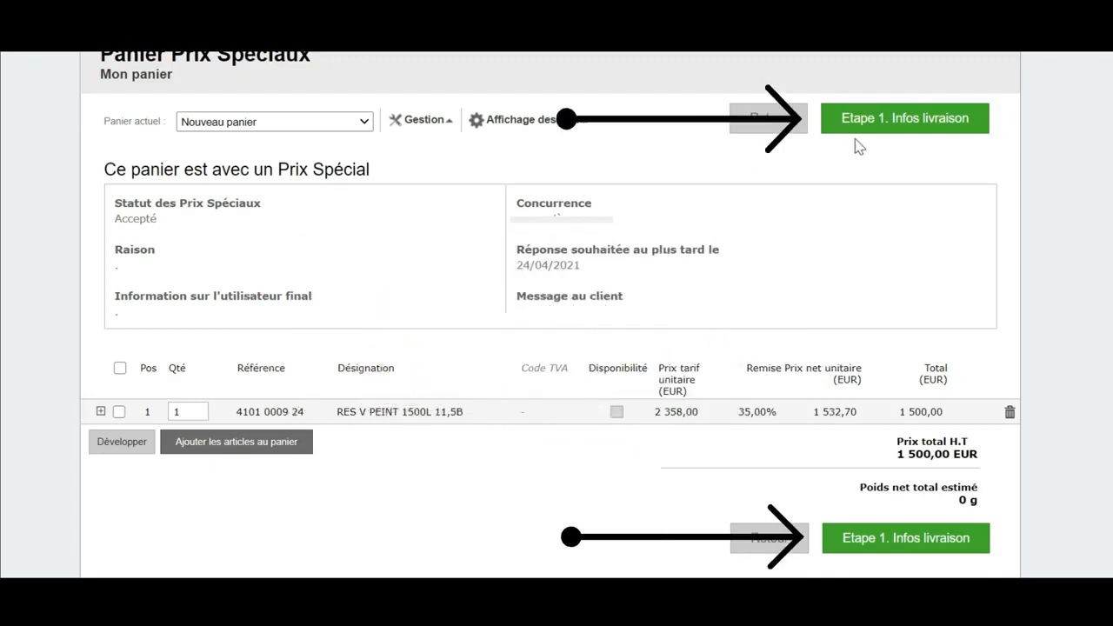
# Take the special-price cart through the delivery and order information stages, accept the terms of use and sale, and validate the order
pyautogui.click(889, 127)
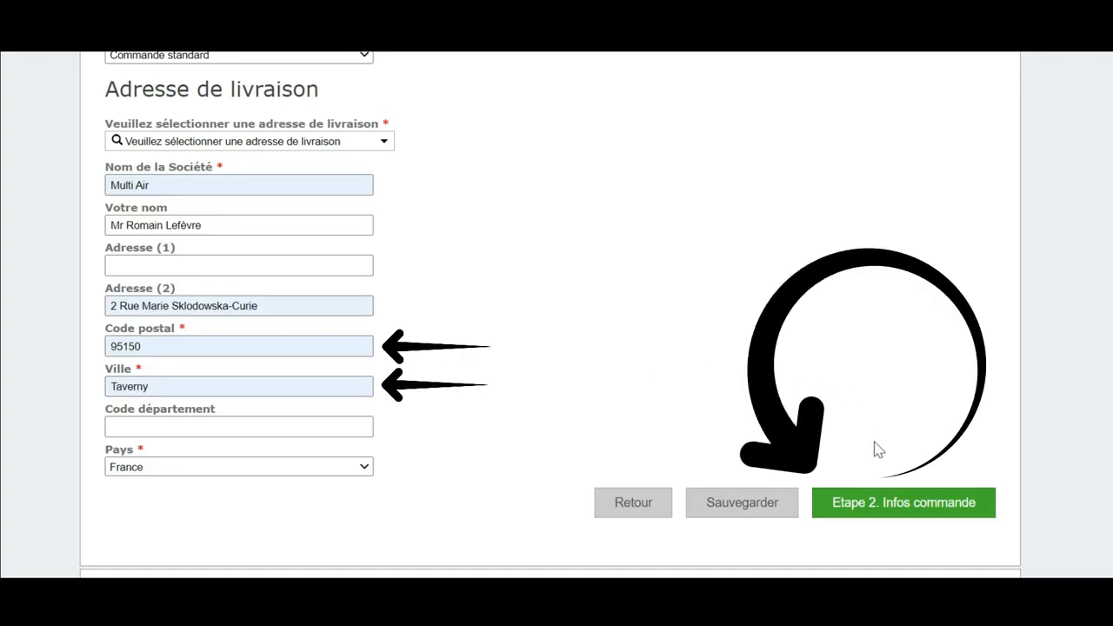
pyautogui.click(881, 507)
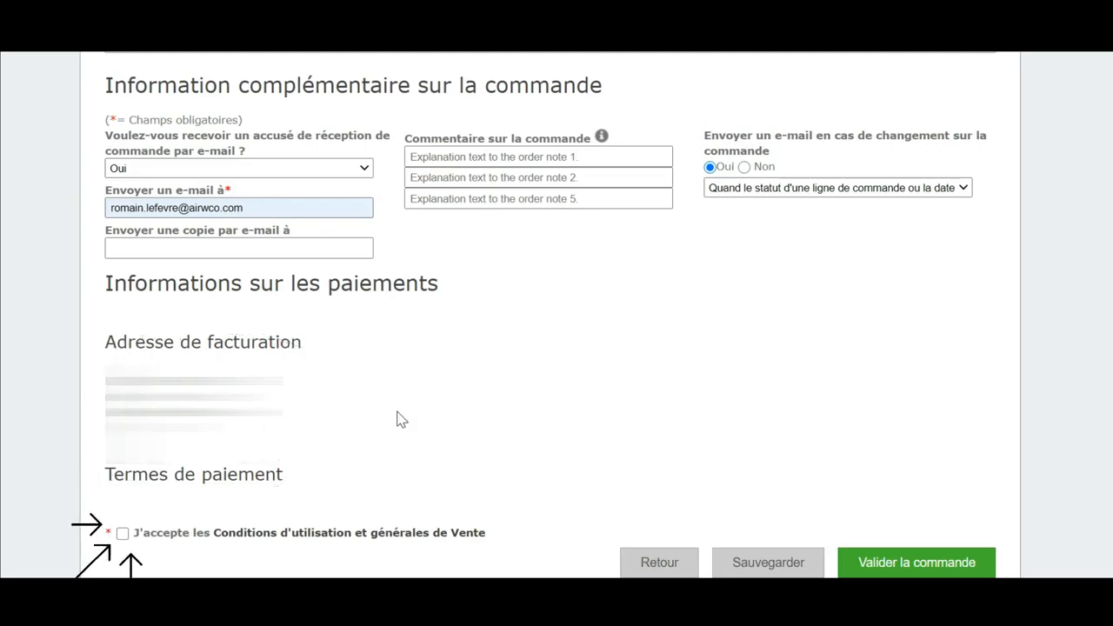
pyautogui.click(123, 532)
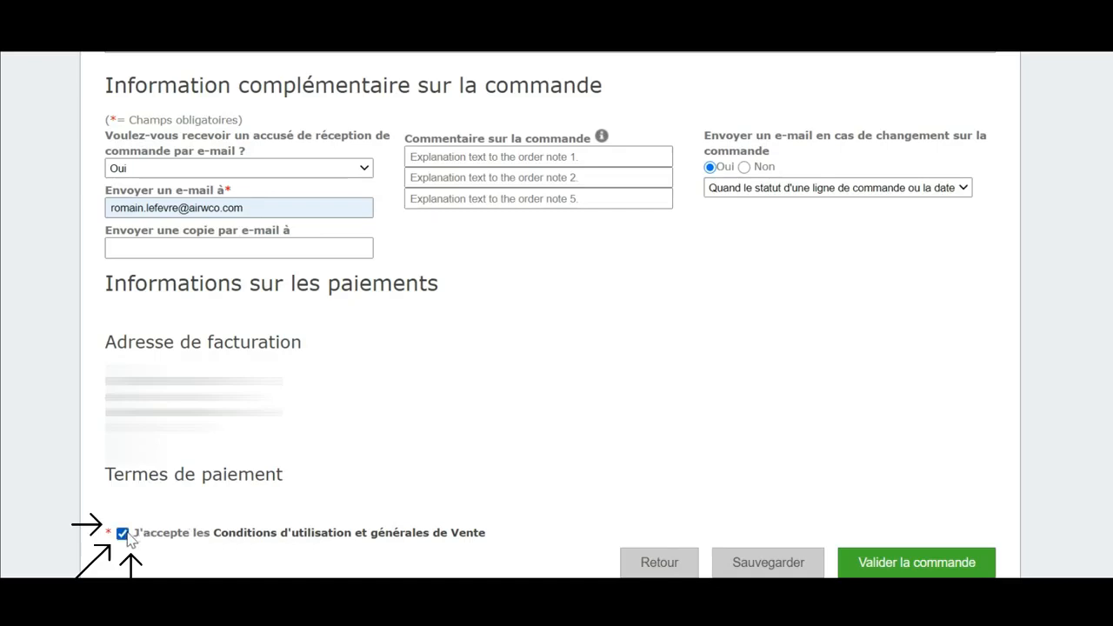
pyautogui.click(924, 565)
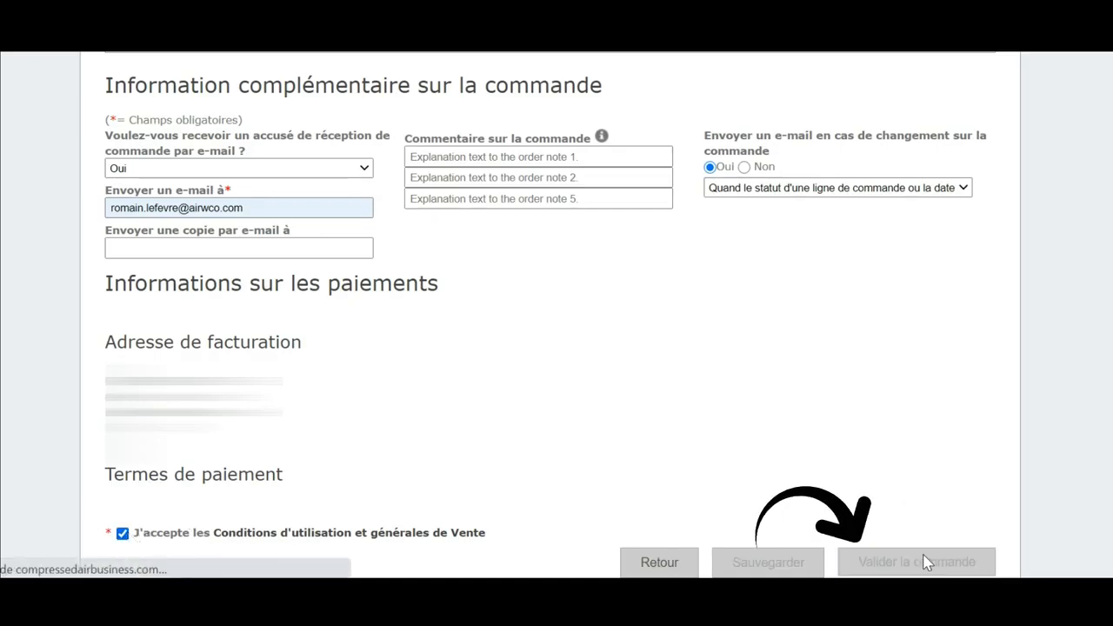